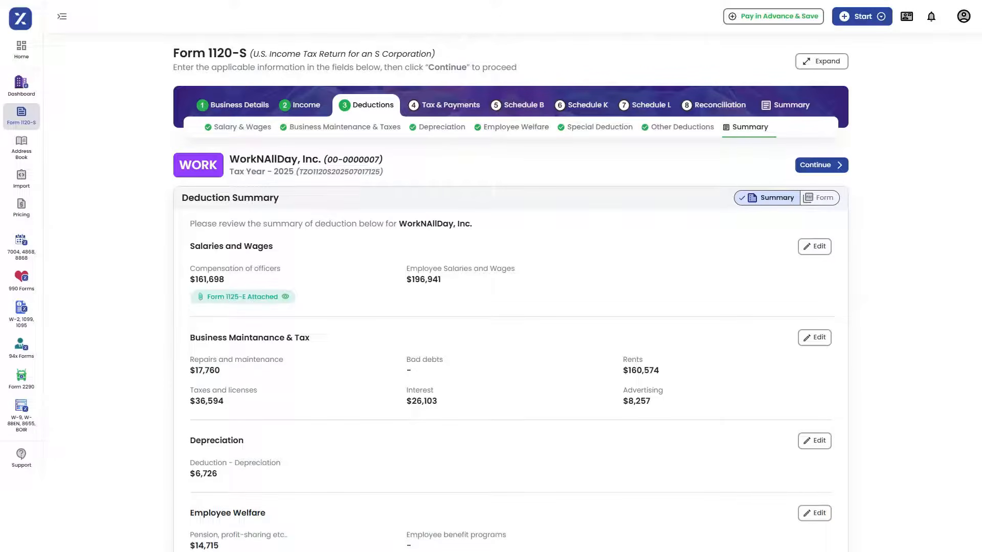
# Step: Set the Schedule B accounting method to Accrual, go through its remaining questions and summary, and continue to Schedule K
pyautogui.scroll(-8, 491, 276)
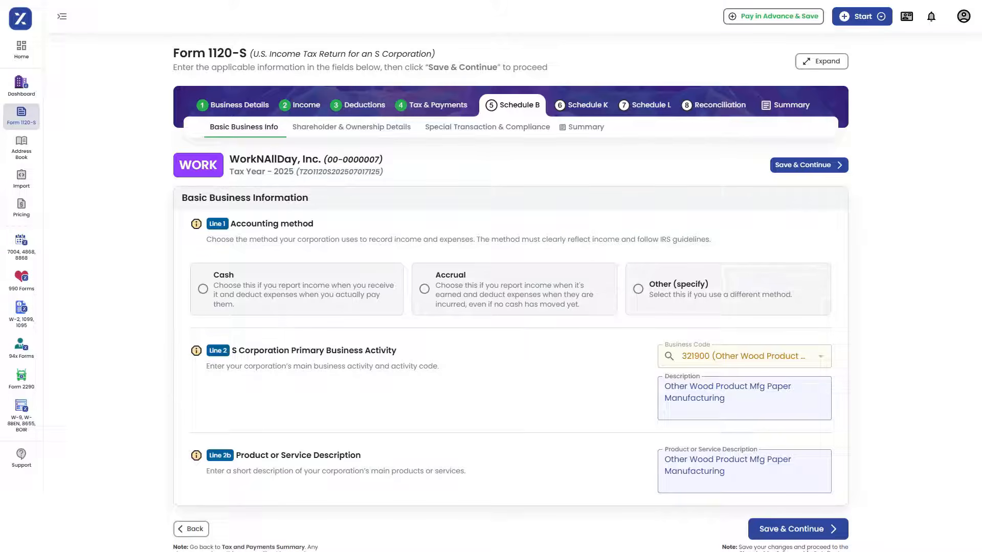
pyautogui.click(424, 289)
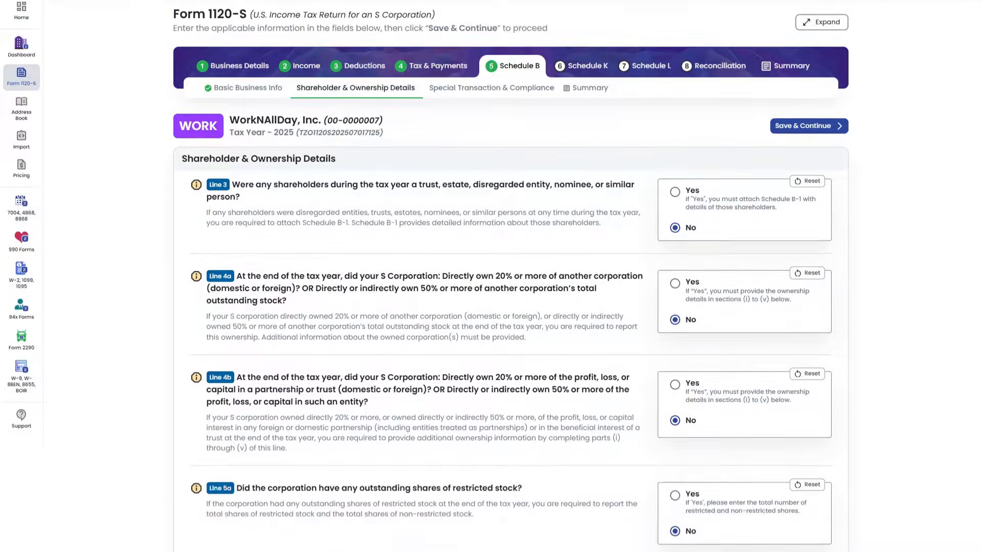
pyautogui.scroll(-4, 491, 276)
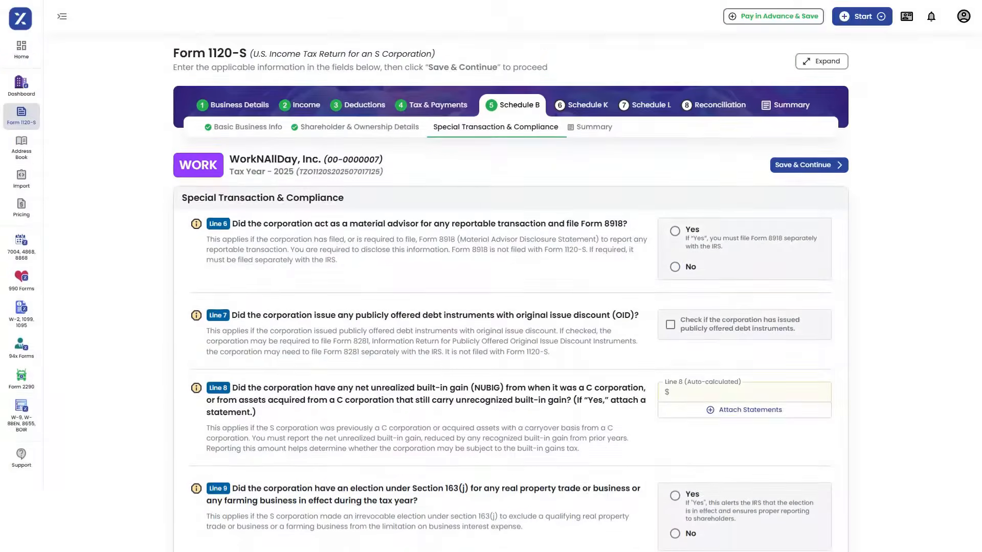
pyautogui.scroll(-6, 491, 276)
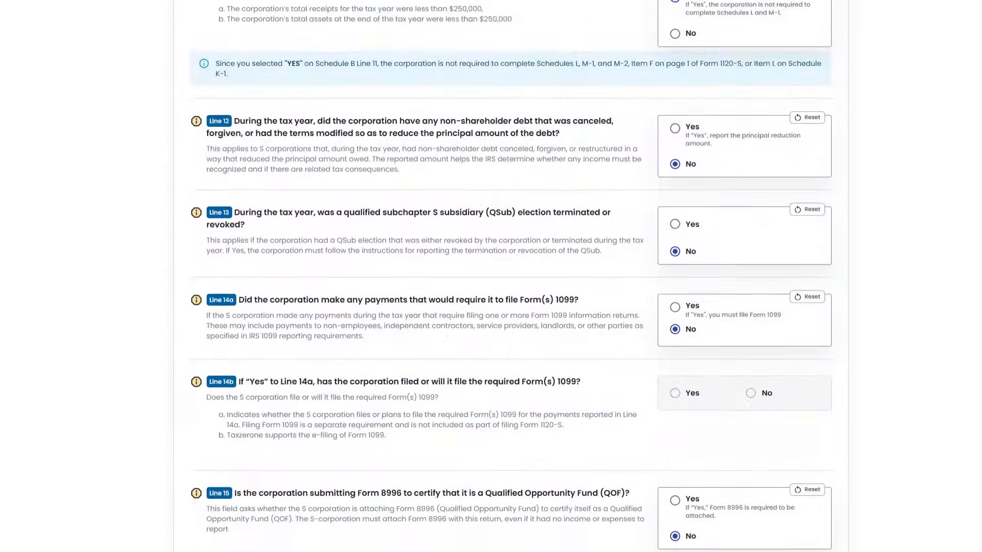
pyautogui.scroll(-4, 491, 276)
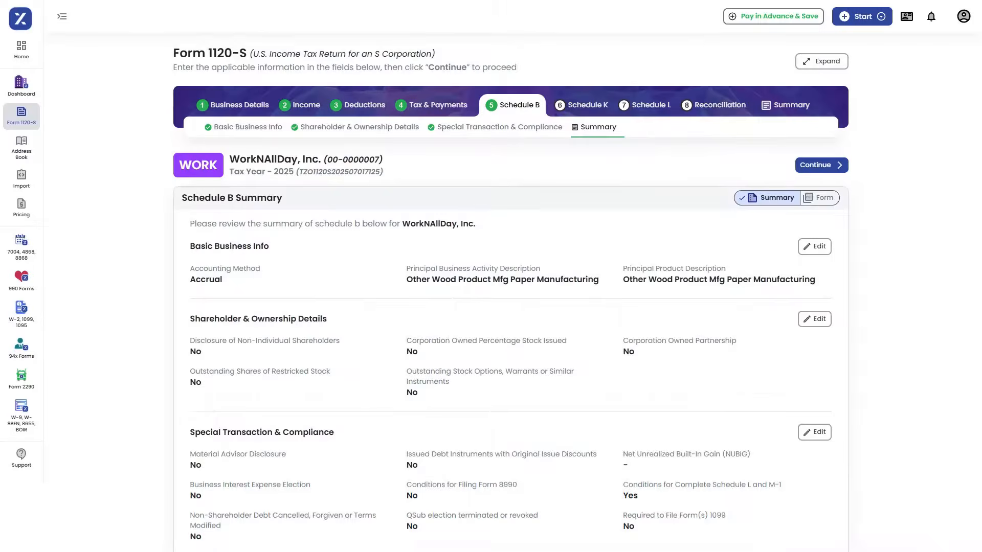
pyautogui.scroll(-2, 491, 277)
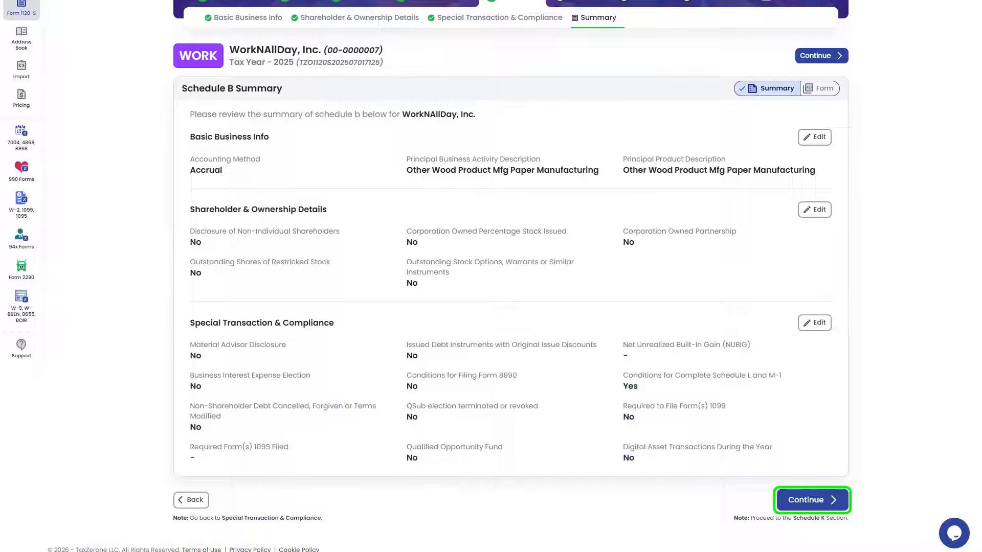
pyautogui.click(812, 500)
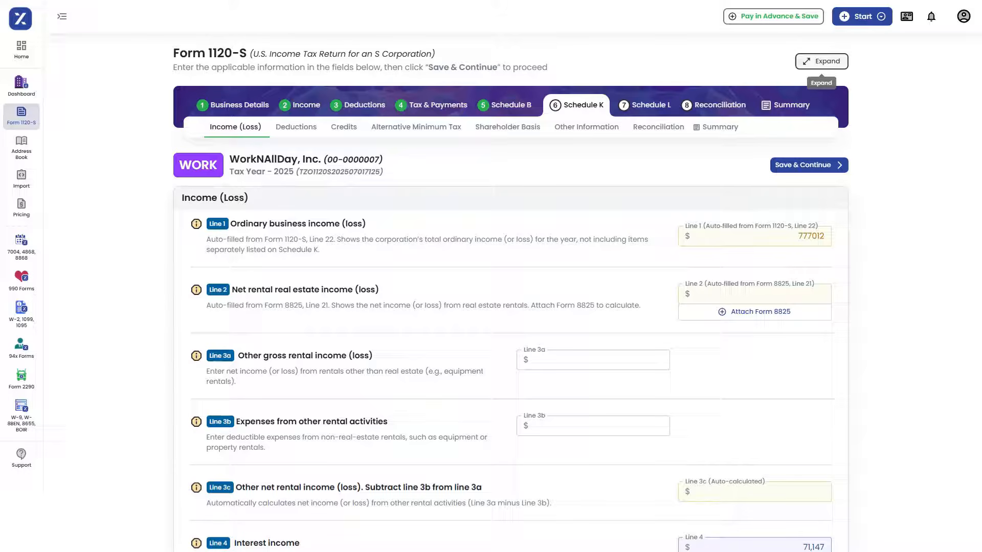
# Step: Review the Income (Loss) lines of Schedule K and the page holding the Schedule K and K-1 summaries
pyautogui.scroll(-12, 491, 277)
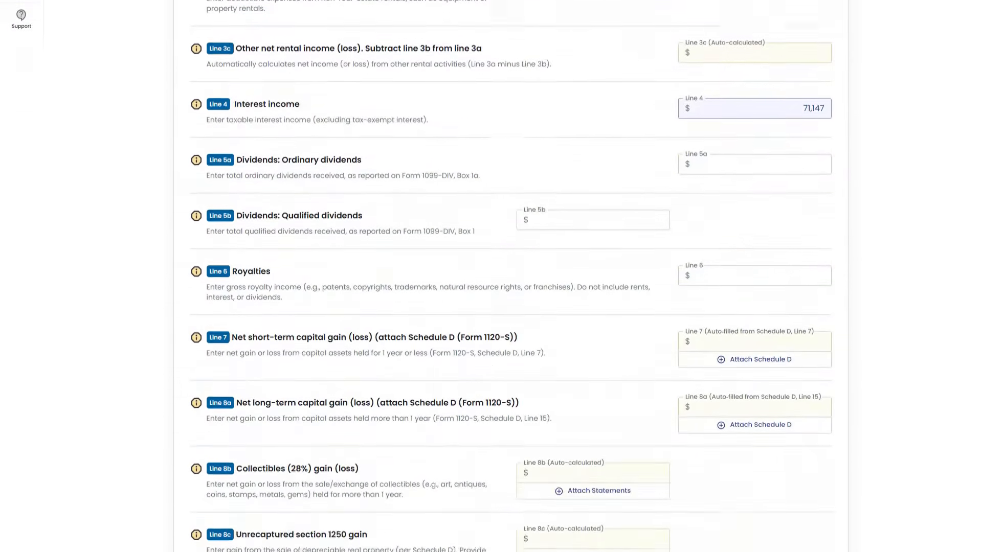
pyautogui.scroll(-4, 491, 276)
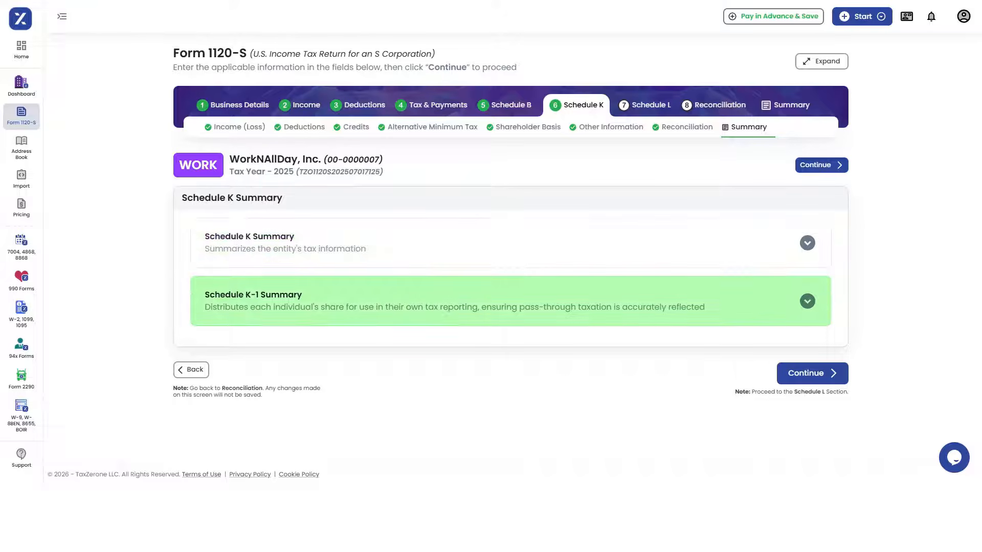
pyautogui.scroll(-20, 510, 276)
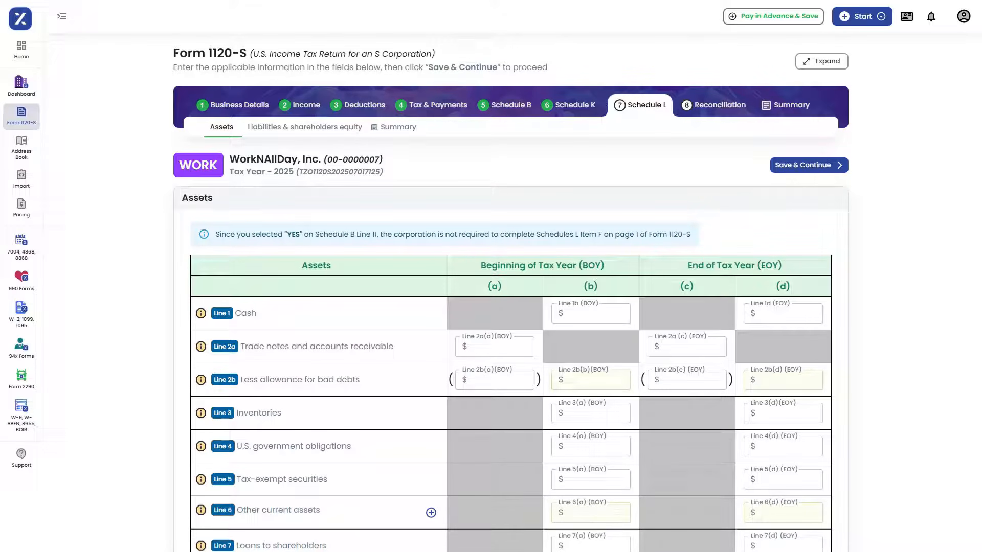
# Step: Review the Schedule L assets table and the liabilities and shareholders' equity table for the beginning and end of the tax year
pyautogui.scroll(-8, 511, 276)
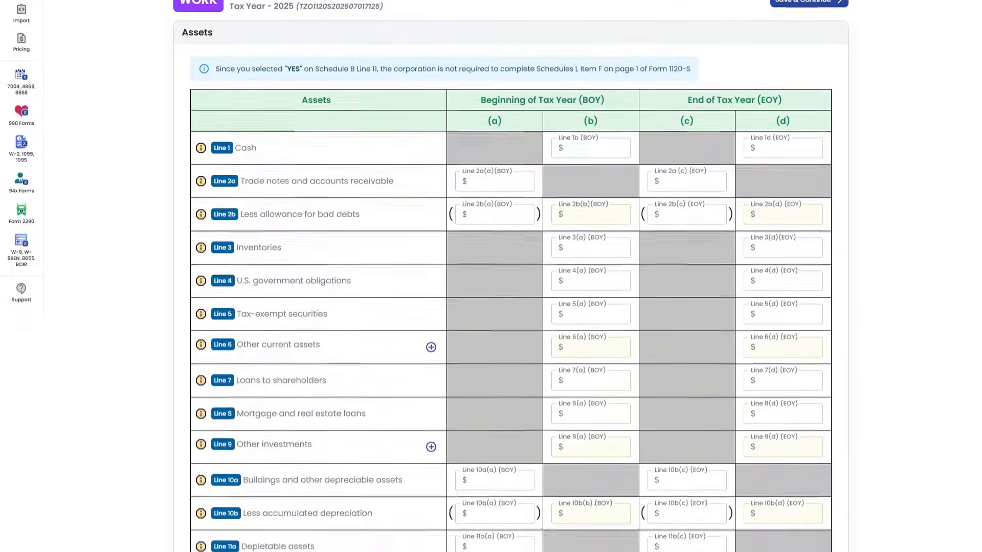
pyautogui.scroll(-2, 510, 276)
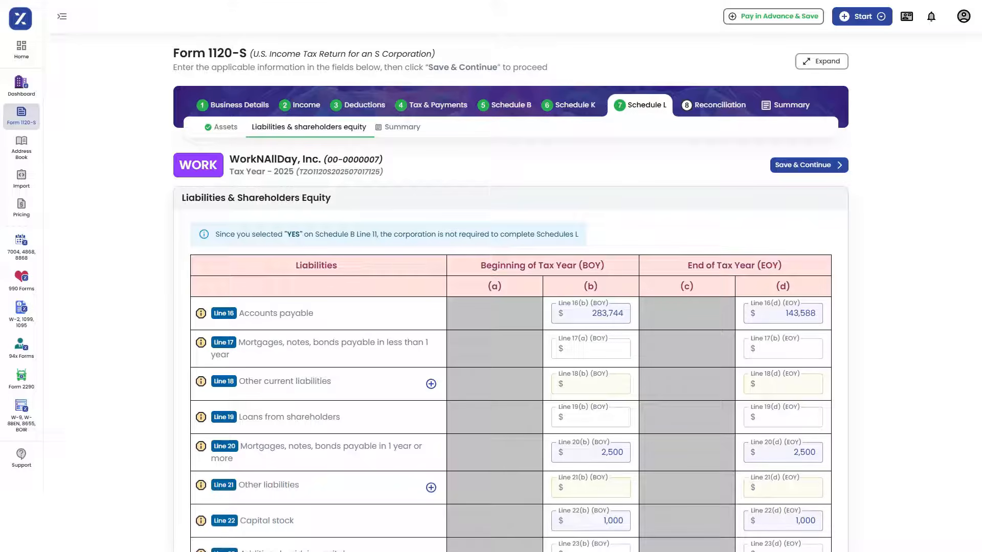
pyautogui.scroll(-3, 510, 286)
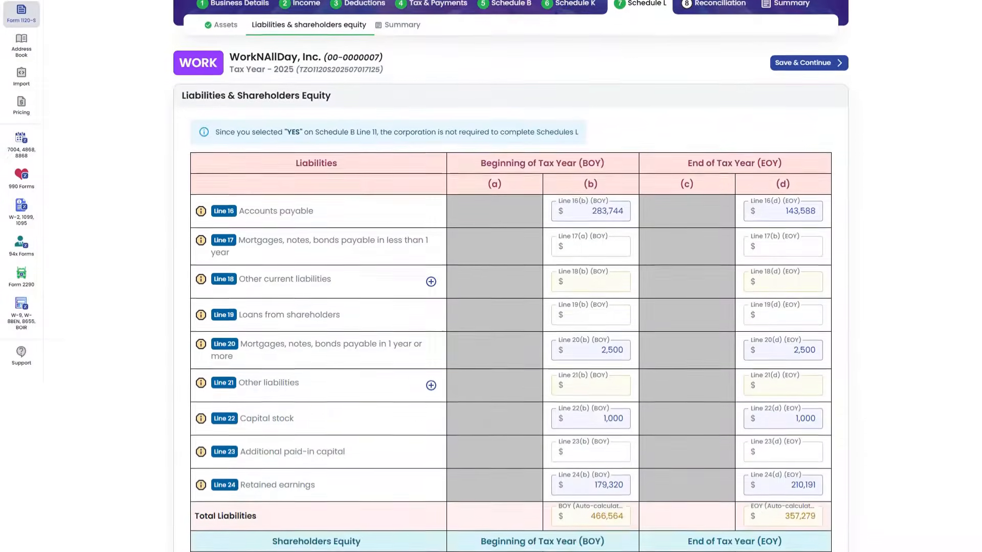
pyautogui.scroll(-3, 510, 286)
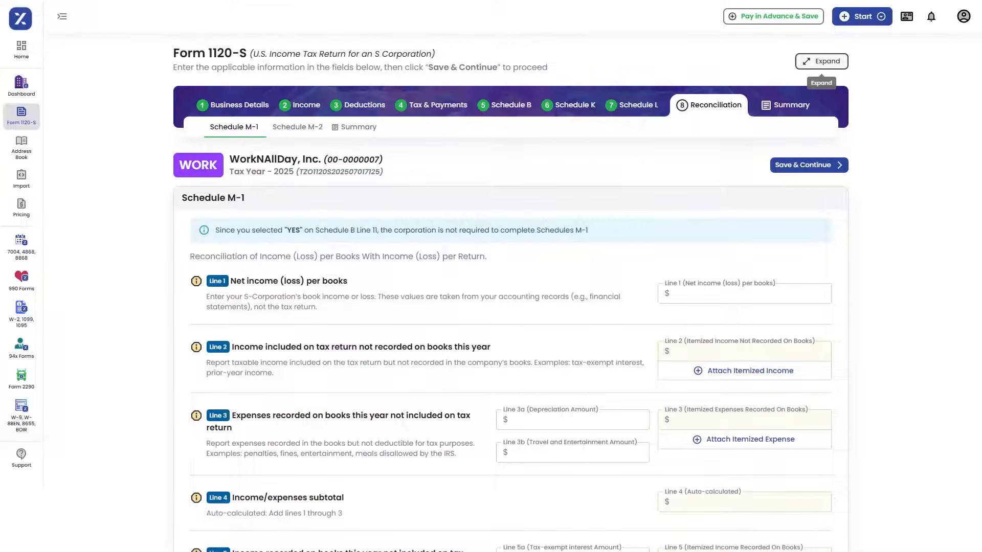
# Step: Go through Schedules M-1 and M-2, save Schedule M-2, and continue from the Reconciliation summary to the Form 1120-S summary
pyautogui.scroll(-5, 491, 276)
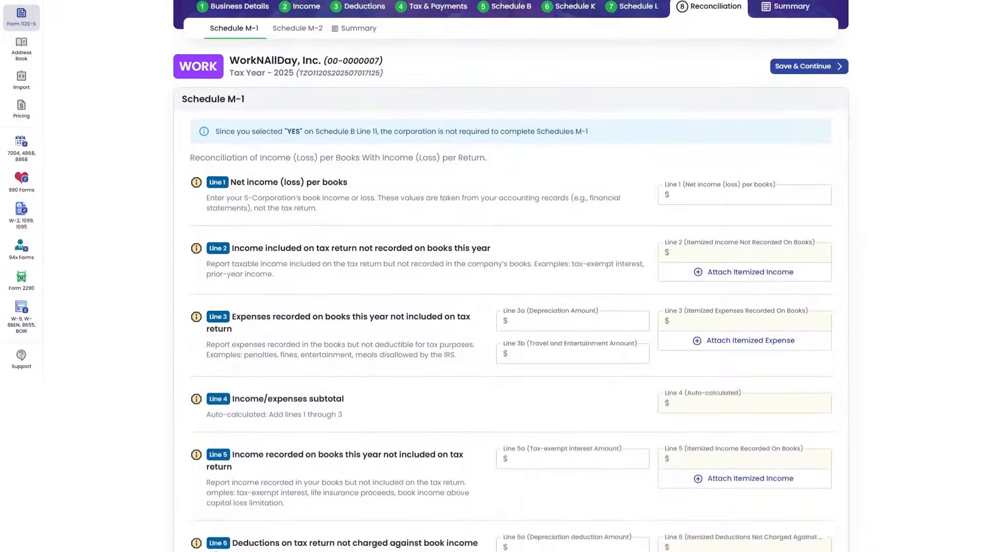
pyautogui.scroll(-1, 491, 276)
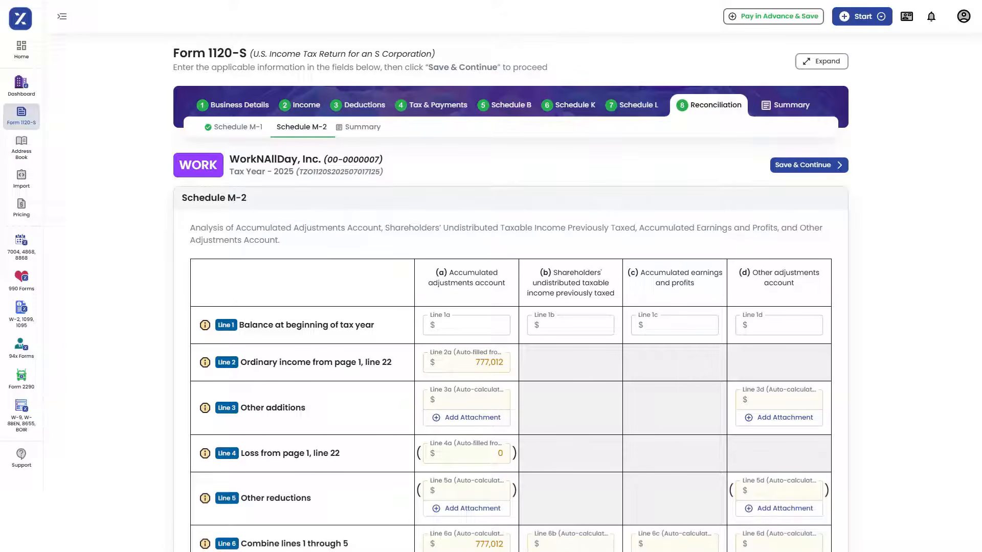
pyautogui.scroll(-3, 492, 276)
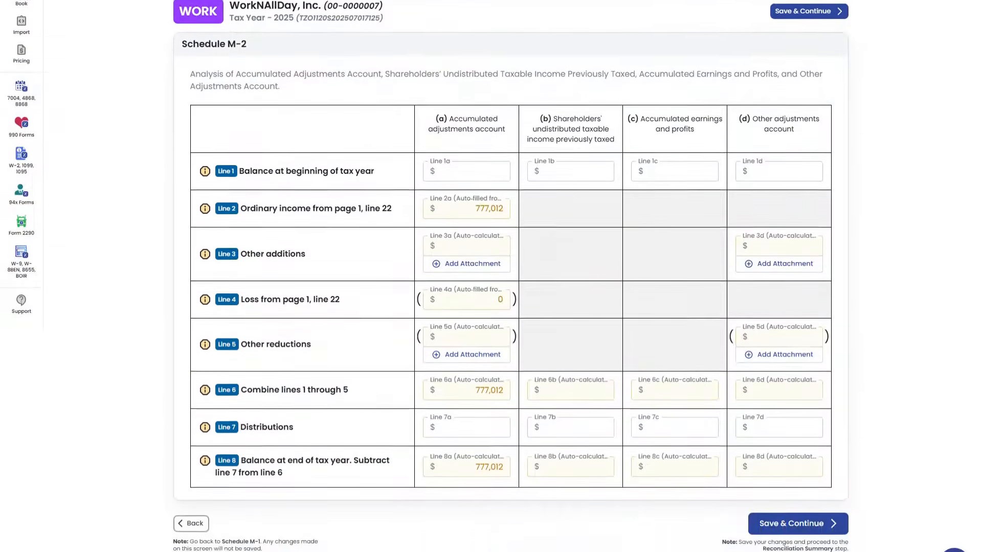
pyautogui.scroll(-1, 491, 276)
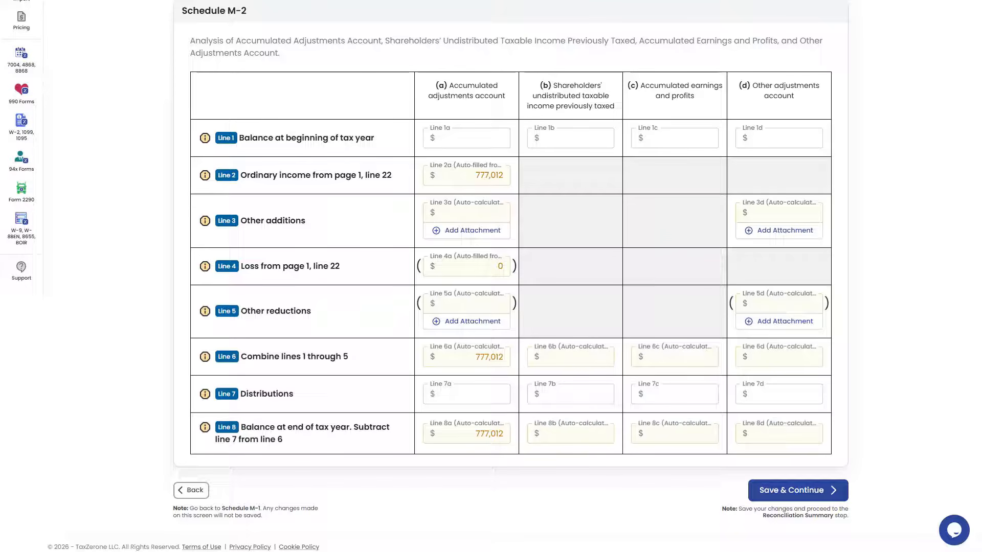
pyautogui.click(798, 490)
pyautogui.scroll(-7, 491, 276)
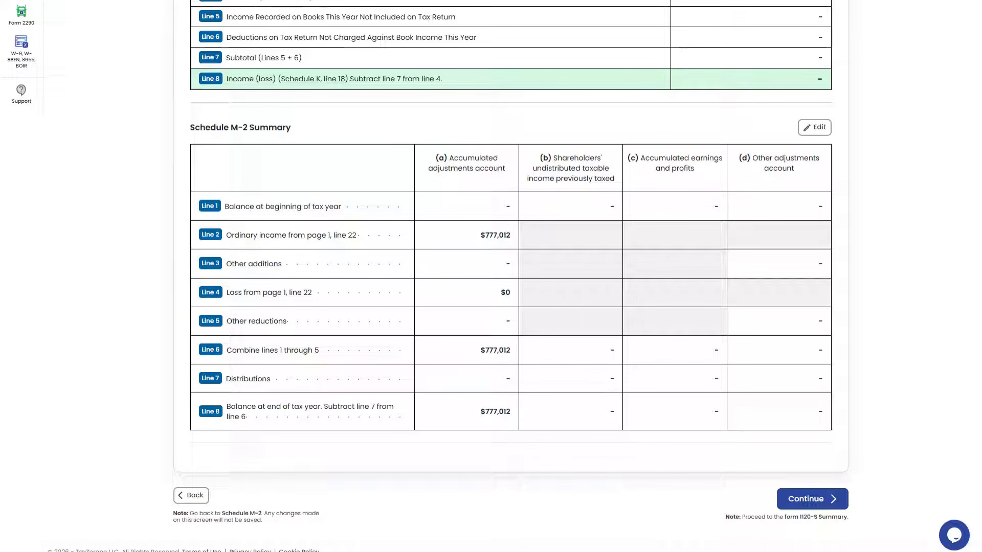
pyautogui.click(813, 500)
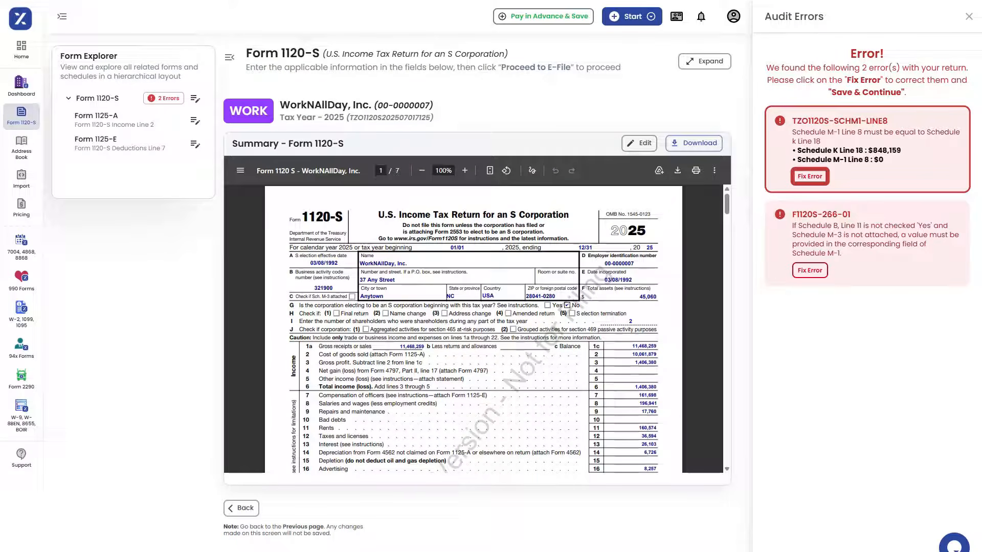
# Step: Fix the Schedule M-1 Line 8 audit error by entering 848,159 in Schedule M-1, and save the correction
pyautogui.click(810, 177)
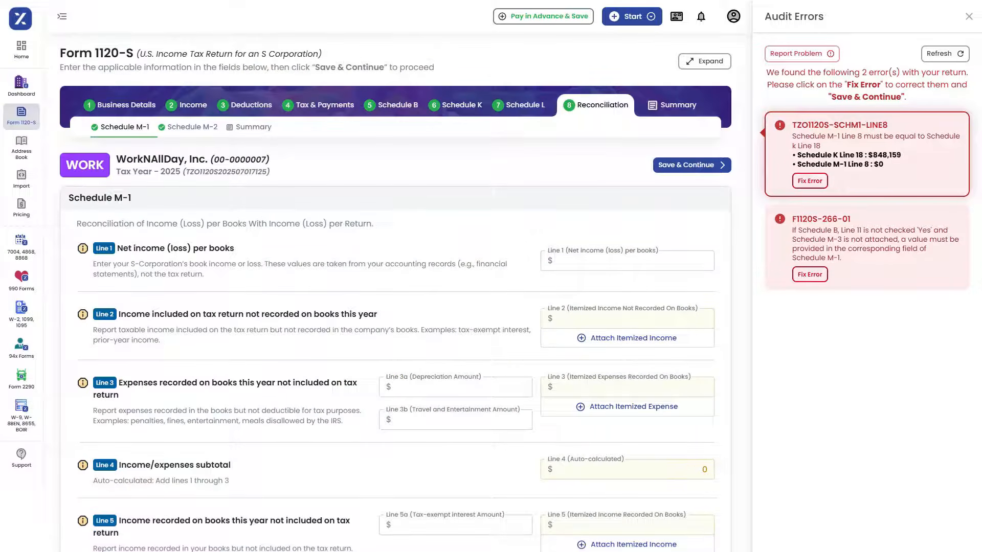
pyautogui.click(626, 260)
pyautogui.write('848,159')
pyautogui.click(692, 165)
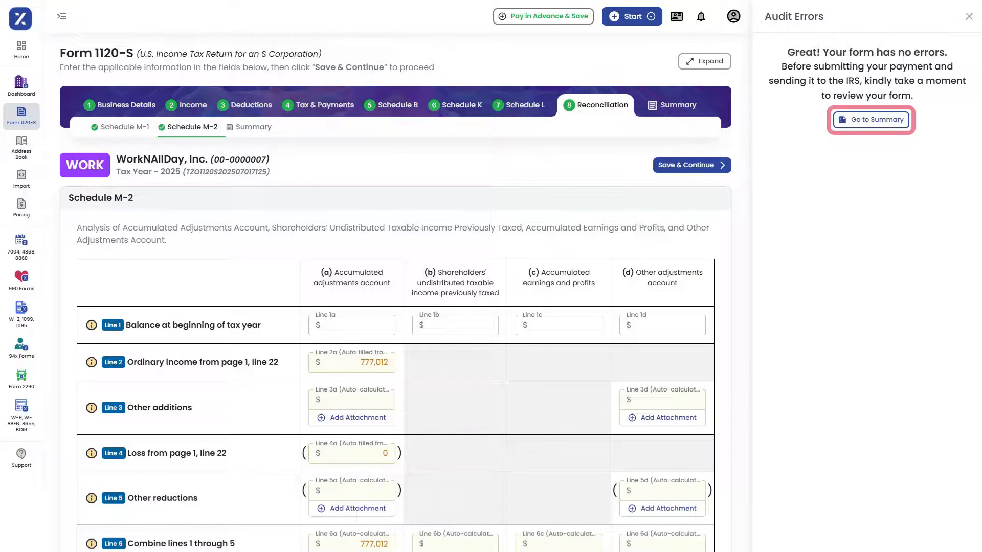
# Step: Return to the Form 1120-S summary, review the form preview, and proceed to the e-file checkout
pyautogui.click(871, 120)
pyautogui.scroll(-3, 472, 328)
pyautogui.scroll(-3, 473, 328)
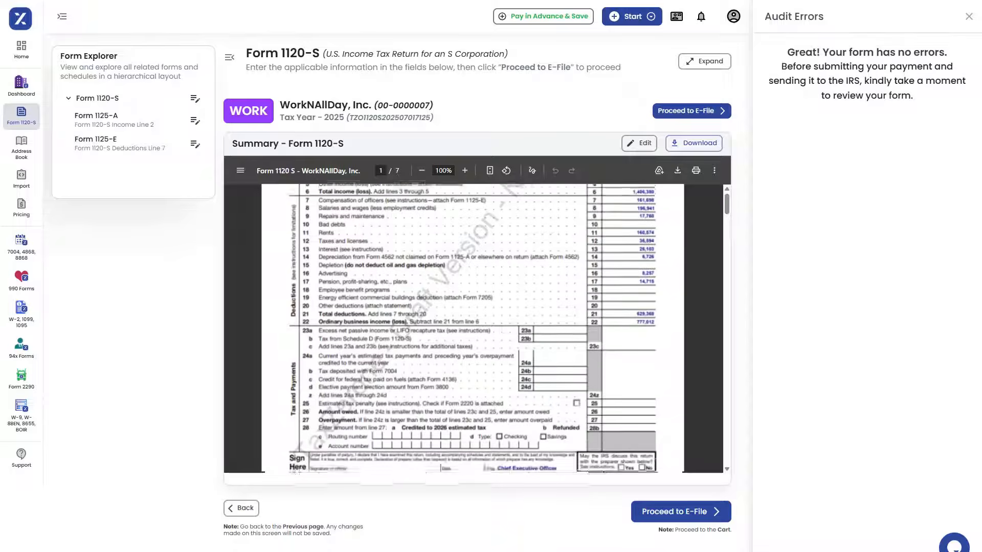
pyautogui.scroll(5, 472, 327)
pyautogui.scroll(1, 472, 328)
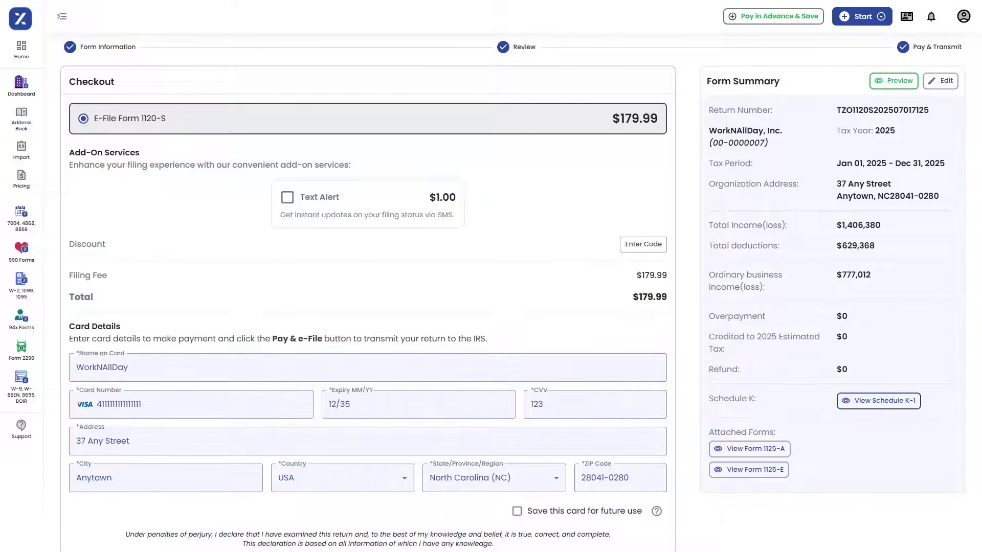
pyautogui.scroll(-2, 491, 276)
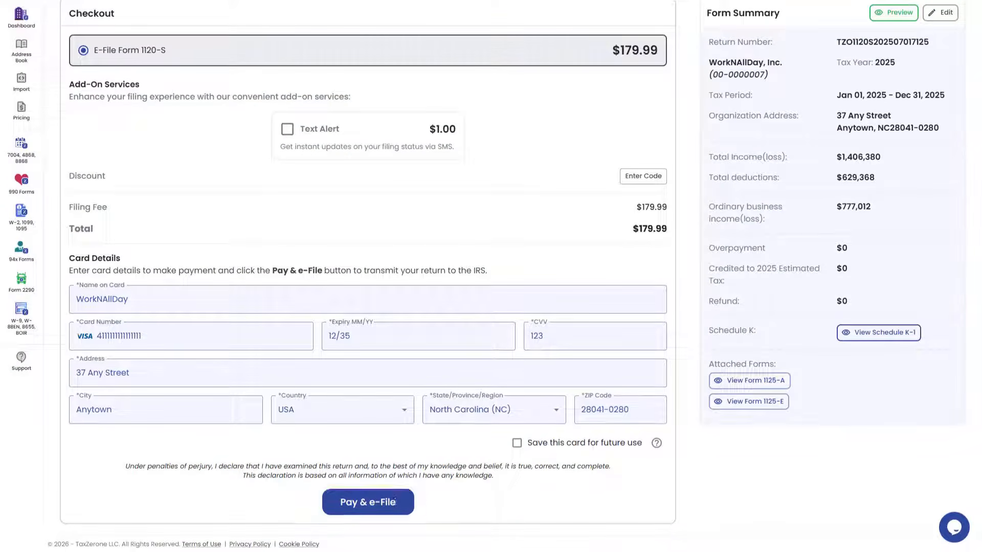